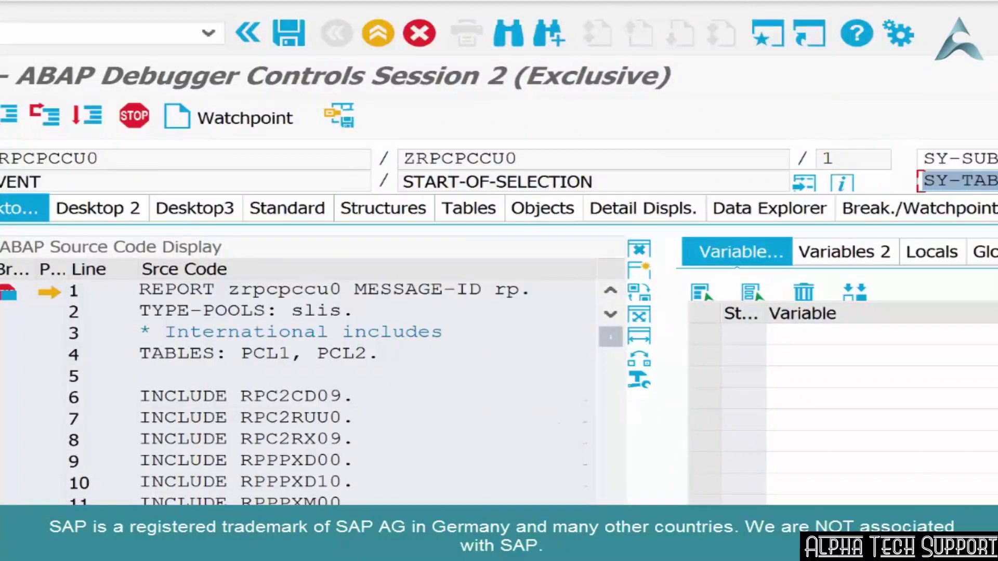
{"action": "left_click_drag", "start_coordinate": [265, 396], "coordinate": [329, 395]}
{"action": "left_click_drag", "start_coordinate": [240, 353], "coordinate": [368, 353]}
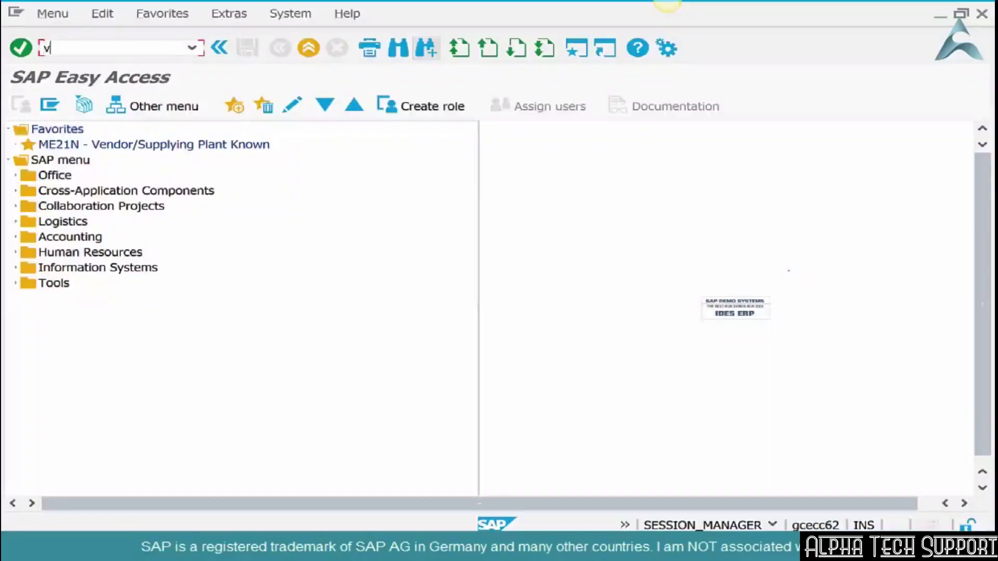
Open the VA01 Create transaction under Logistics, Sales and Distribution, Sales, Order in the SAP menu
{"action": "left_click", "coordinate": [60, 159]}
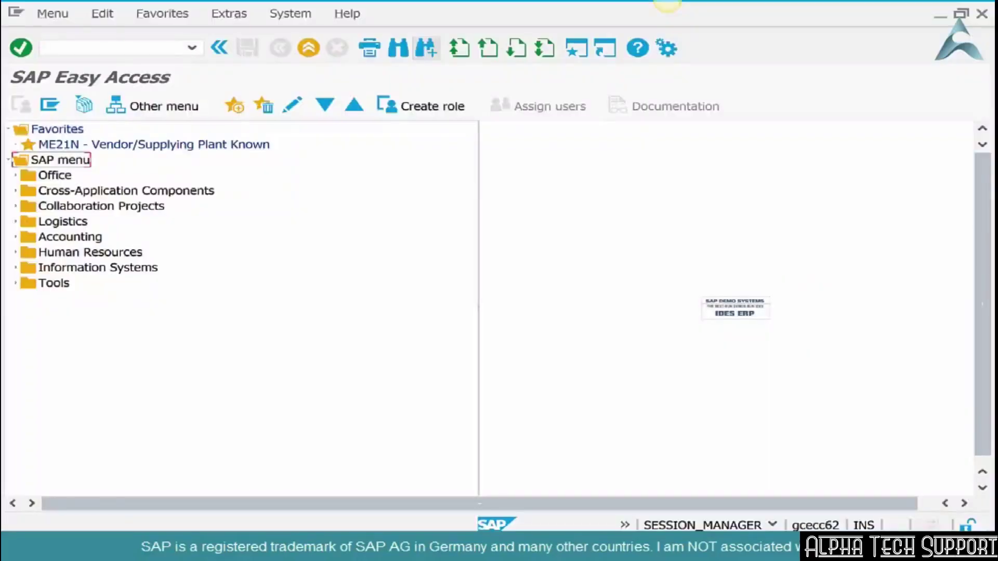
{"action": "double_click", "coordinate": [62, 221]}
{"action": "double_click", "coordinate": [108, 252]}
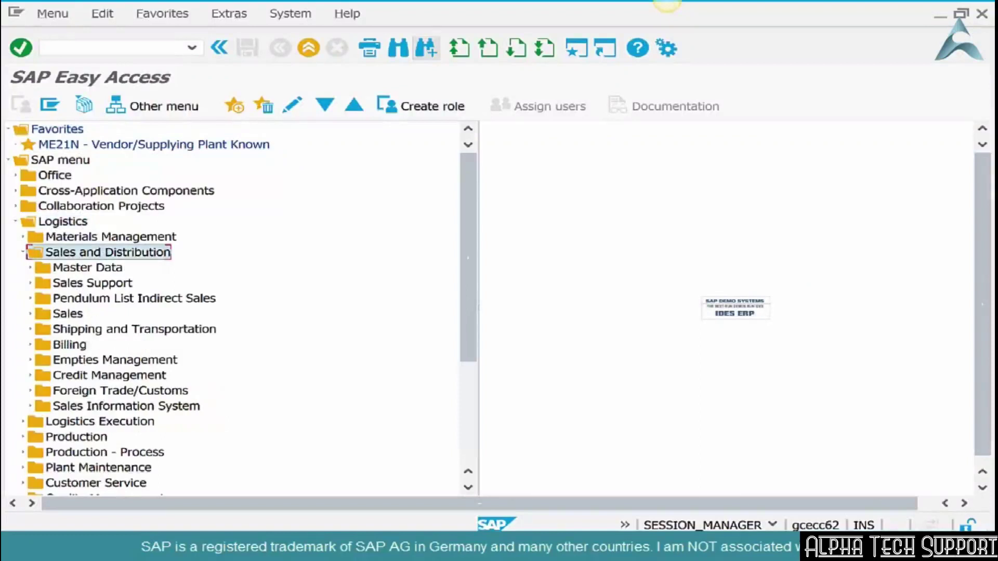
{"action": "double_click", "coordinate": [67, 314]}
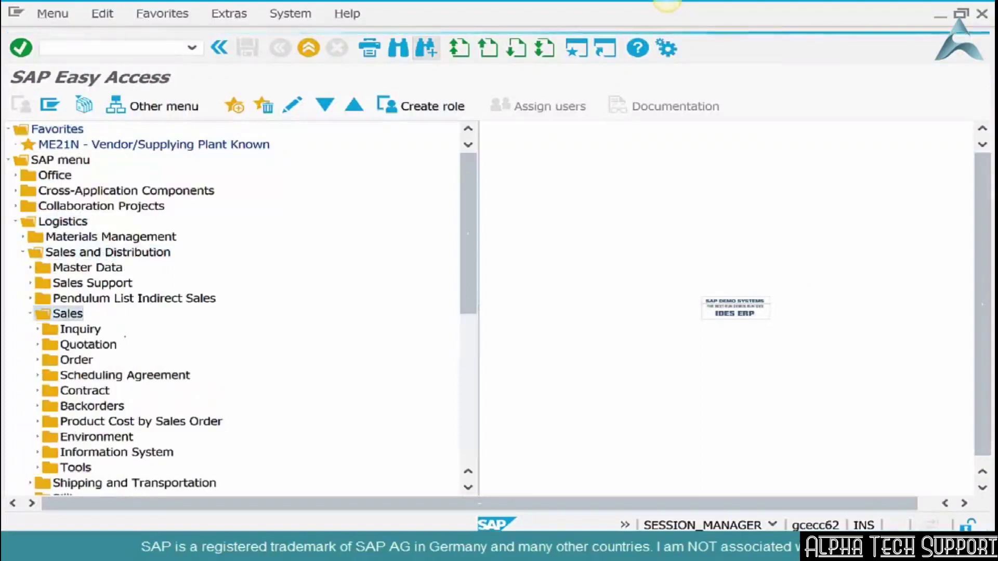
{"action": "double_click", "coordinate": [77, 360]}
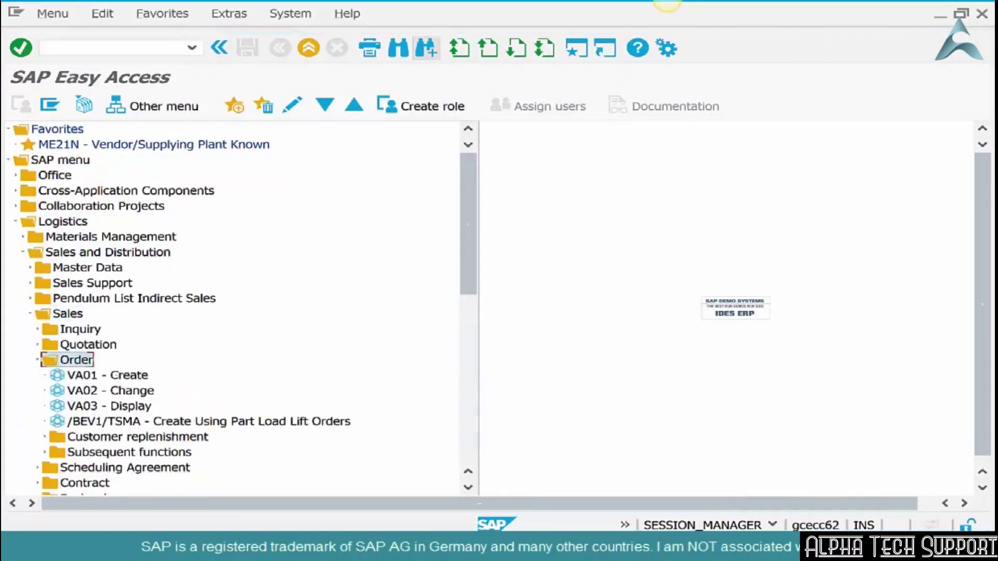
{"action": "double_click", "coordinate": [107, 375]}
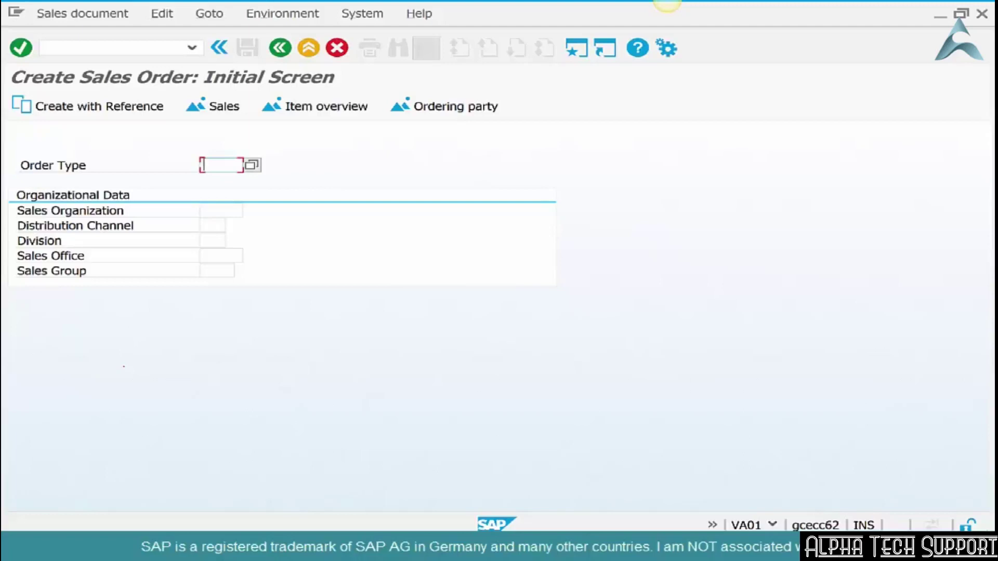
Start a sales order of type OR for sales organization 1000, distribution channel 10 and division 00
{"action": "type", "text": "or"}
{"action": "left_click", "coordinate": [220, 210]}
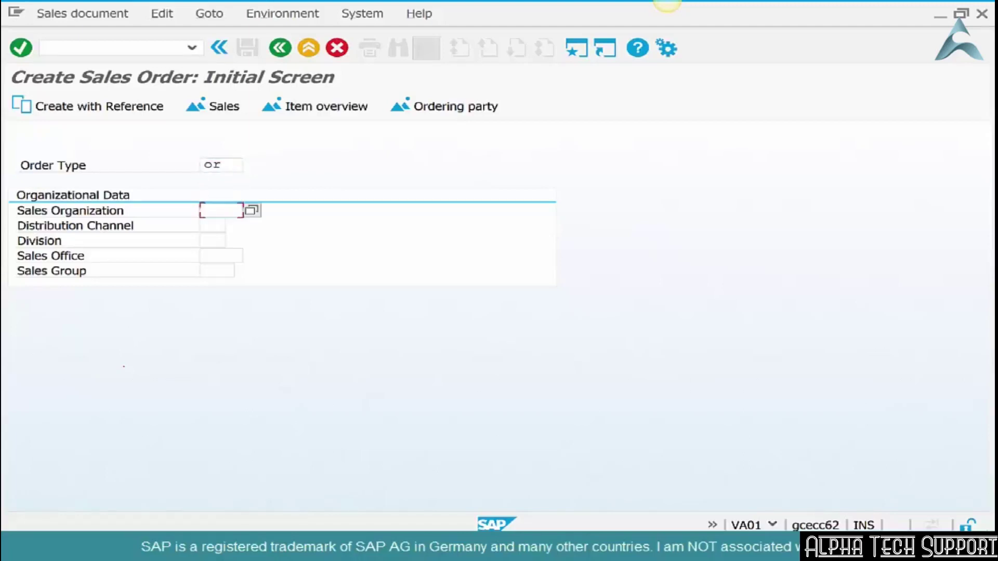
{"action": "type", "text": "1000"}
{"action": "key", "text": "Tab"}
{"action": "type", "text": "10"}
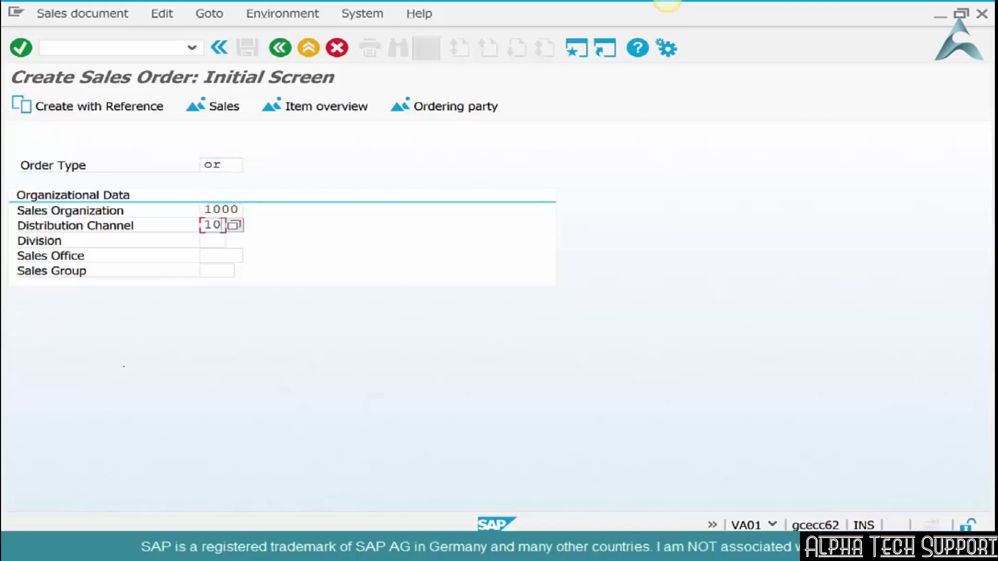
{"action": "key", "text": "Tab"}
{"action": "type", "text": "00"}
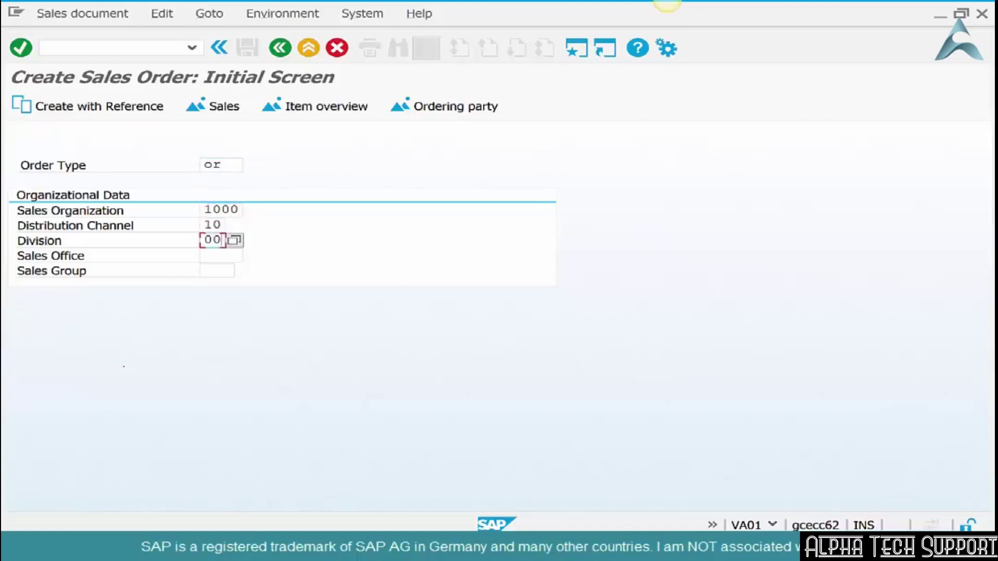
{"action": "key", "text": "Return"}
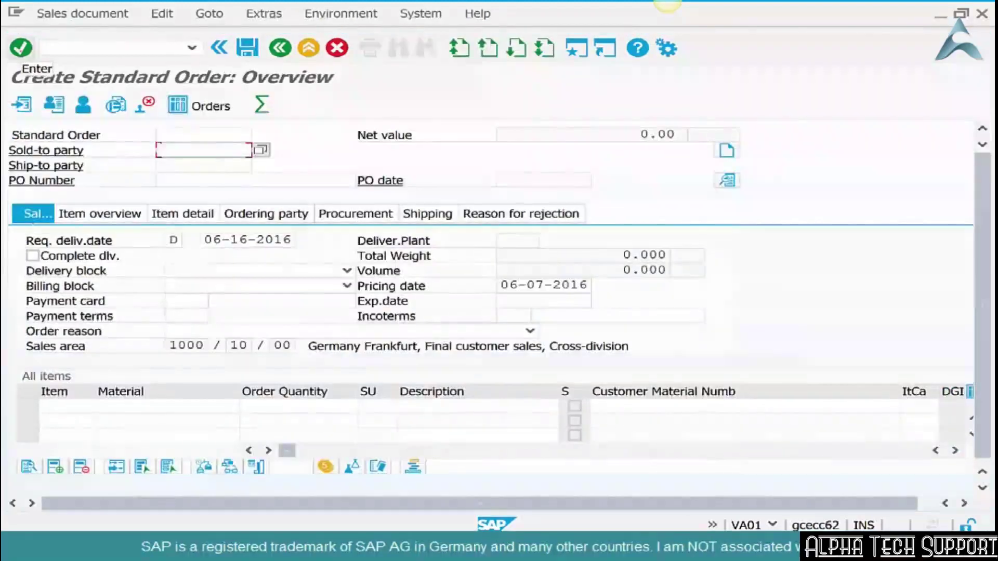
Enter the sold-to party number and one item of material M-01 with quantity 1, and save the order
{"action": "type", "text": "1000"}
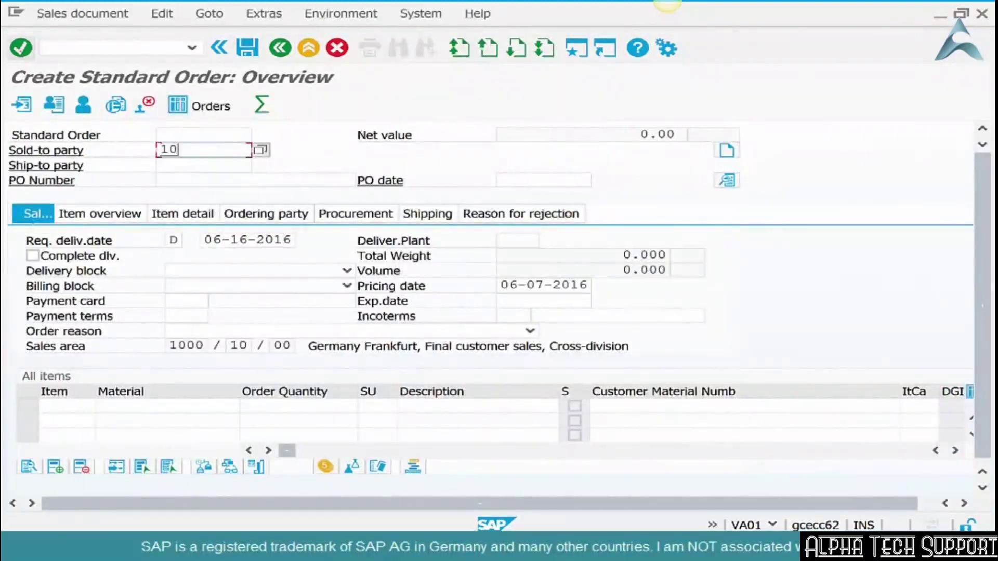
{"action": "key", "text": "Return"}
{"action": "left_click", "coordinate": [152, 407]}
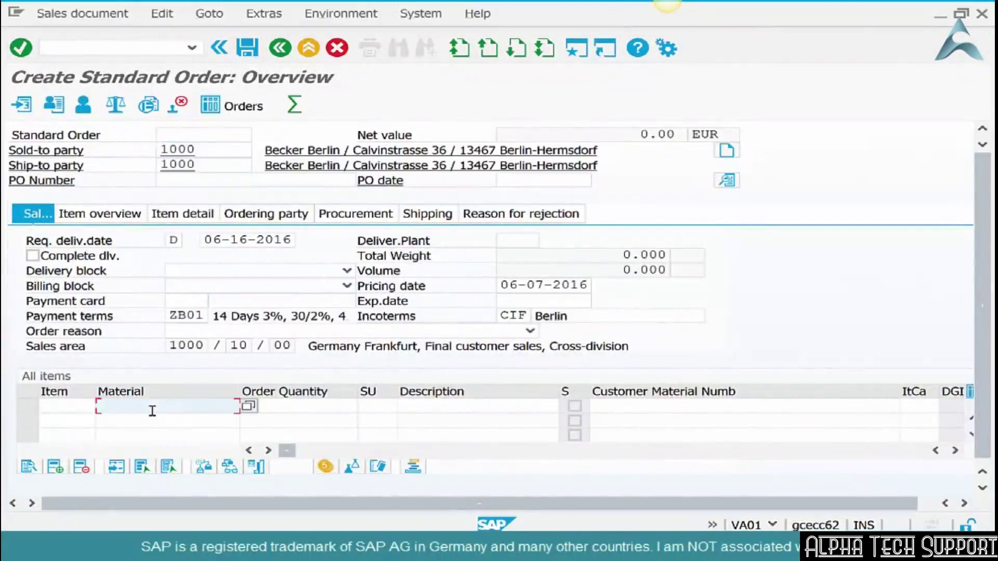
{"action": "type", "text": "m-01"}
{"action": "key", "text": "Tab"}
{"action": "type", "text": "1"}
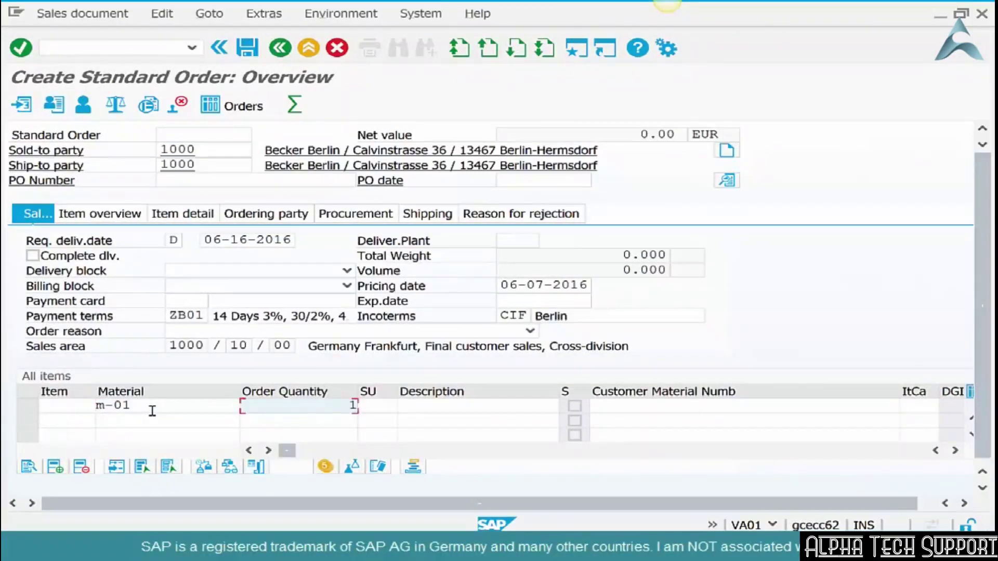
{"action": "key", "text": "Return"}
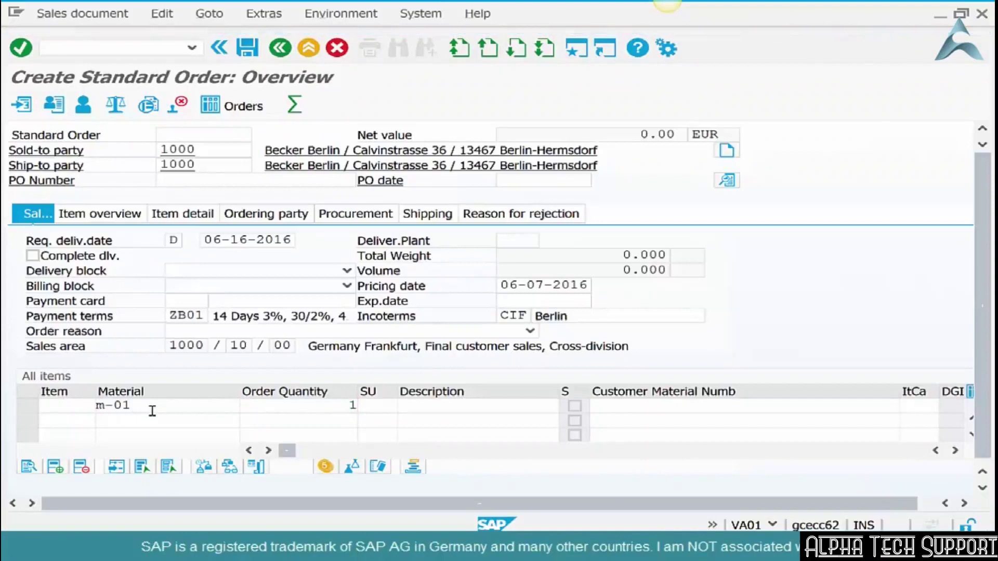
{"action": "left_click", "coordinate": [253, 50]}
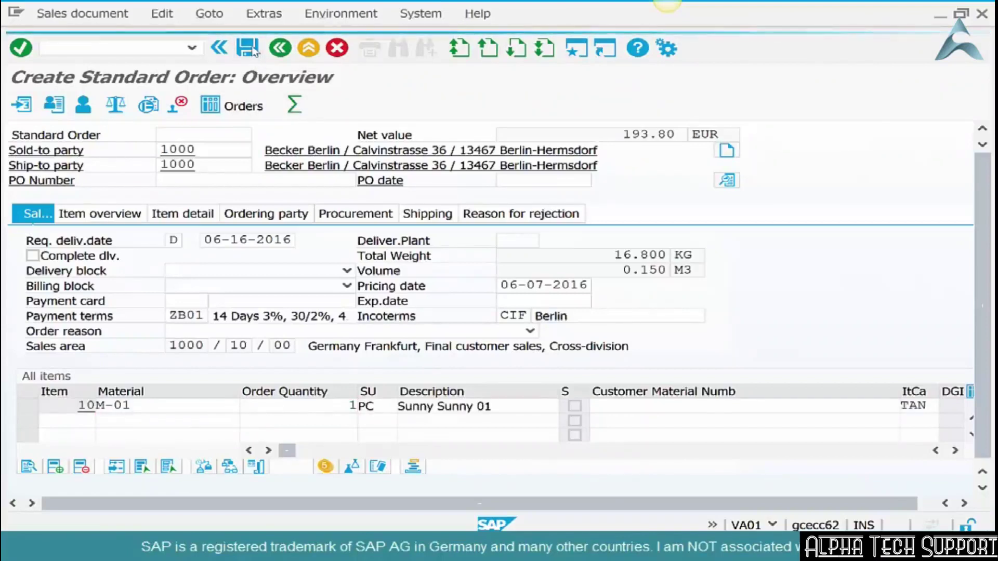
{"action": "left_click", "coordinate": [289, 50]}
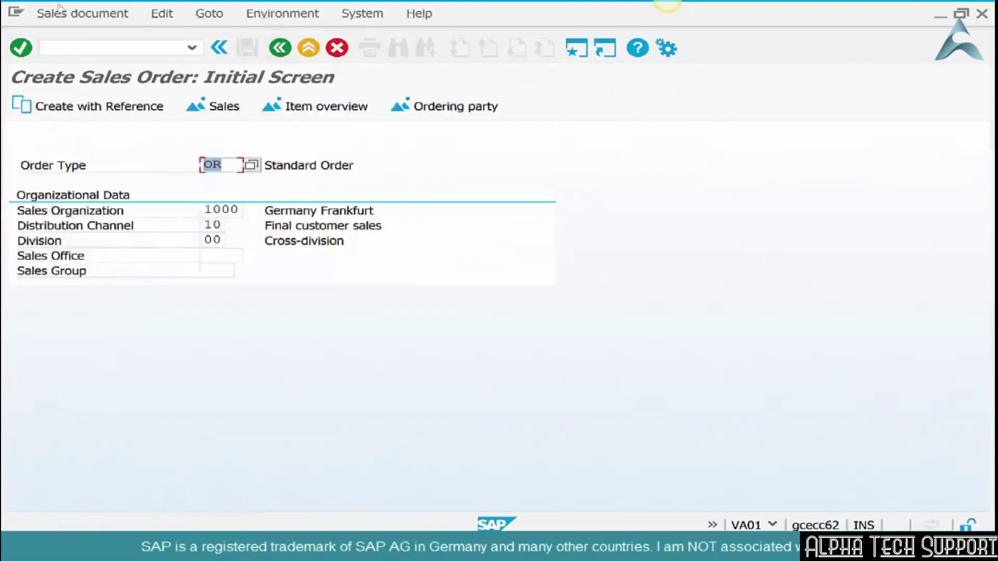
Switch to changing the saved order and preview its BA00 order confirmation output
{"action": "left_click", "coordinate": [68, 16]}
{"action": "left_click", "coordinate": [69, 54]}
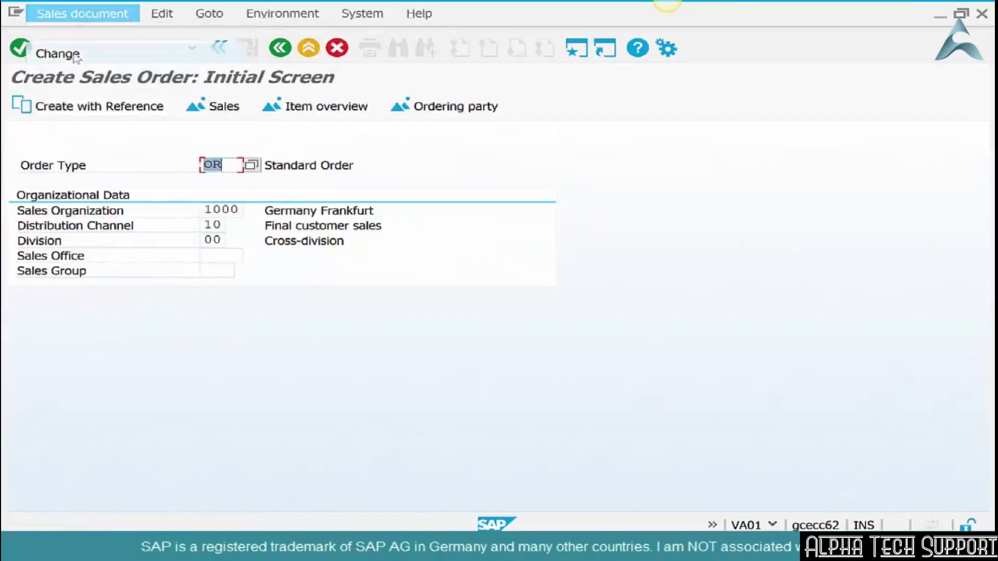
{"action": "left_click", "coordinate": [78, 12]}
{"action": "left_click", "coordinate": [138, 116]}
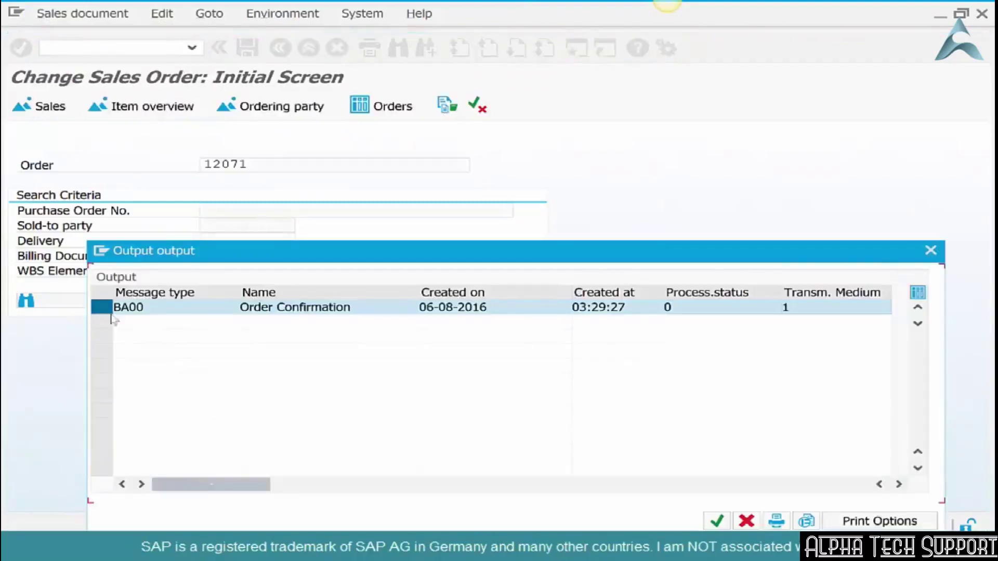
{"action": "left_click", "coordinate": [804, 519]}
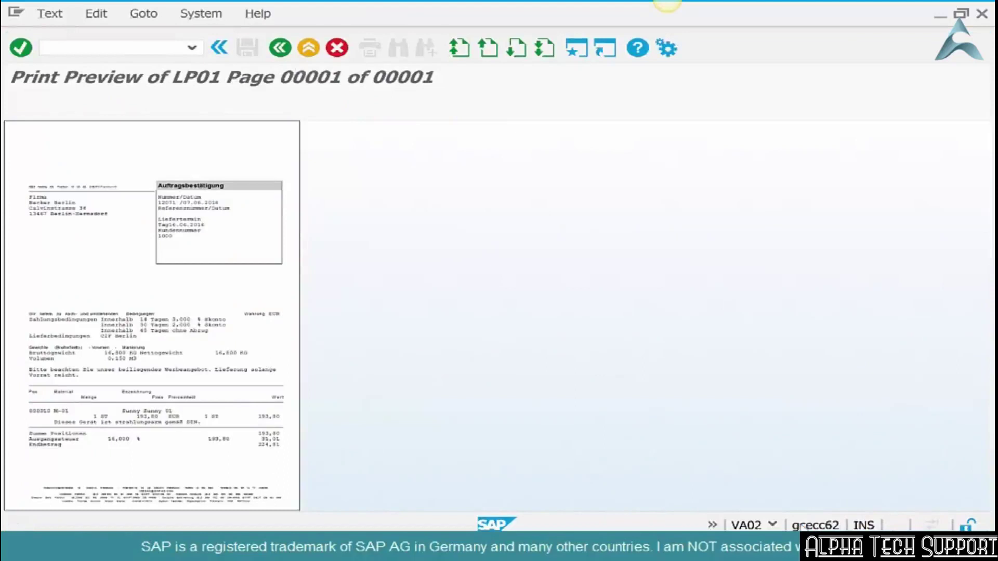
{"action": "key", "text": "shift+F3"}
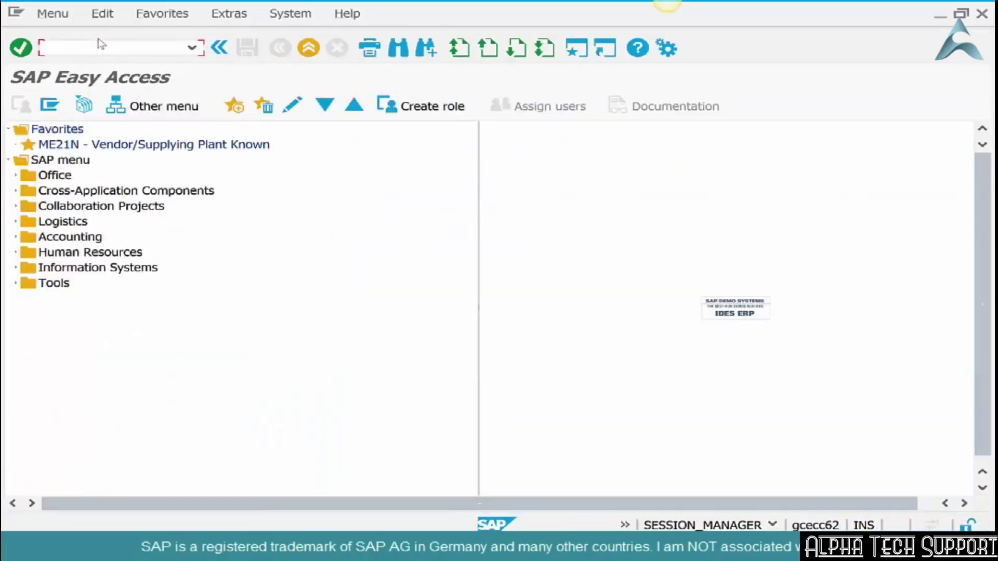
Run transaction VD01 and start a customer with account group 0001 Sold-to party and a new customer number
{"action": "type", "text": "vd01"}
{"action": "key", "text": "Return"}
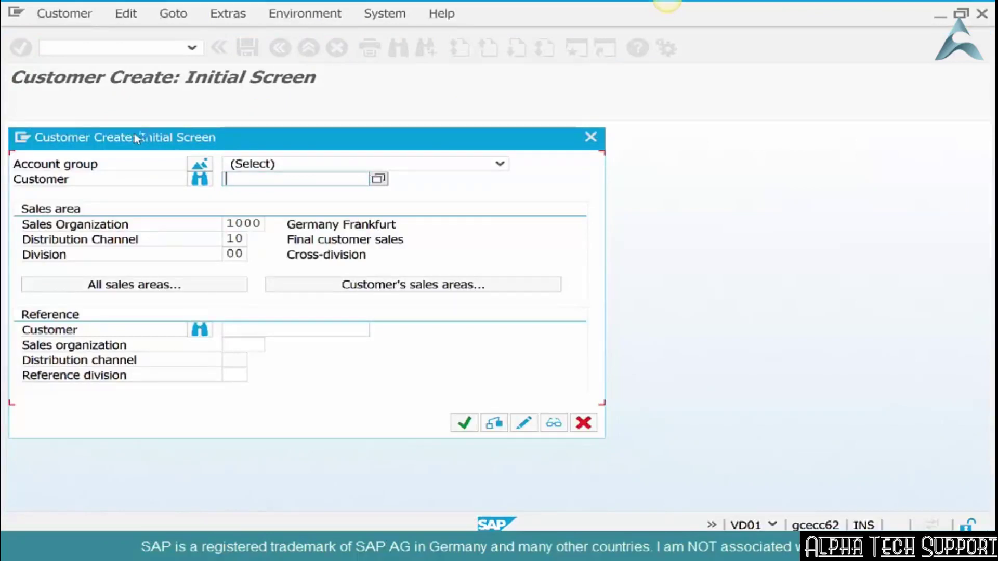
{"action": "key", "text": "shift+Tab"}
{"action": "key", "text": "Down"}
{"action": "left_click", "coordinate": [283, 176]}
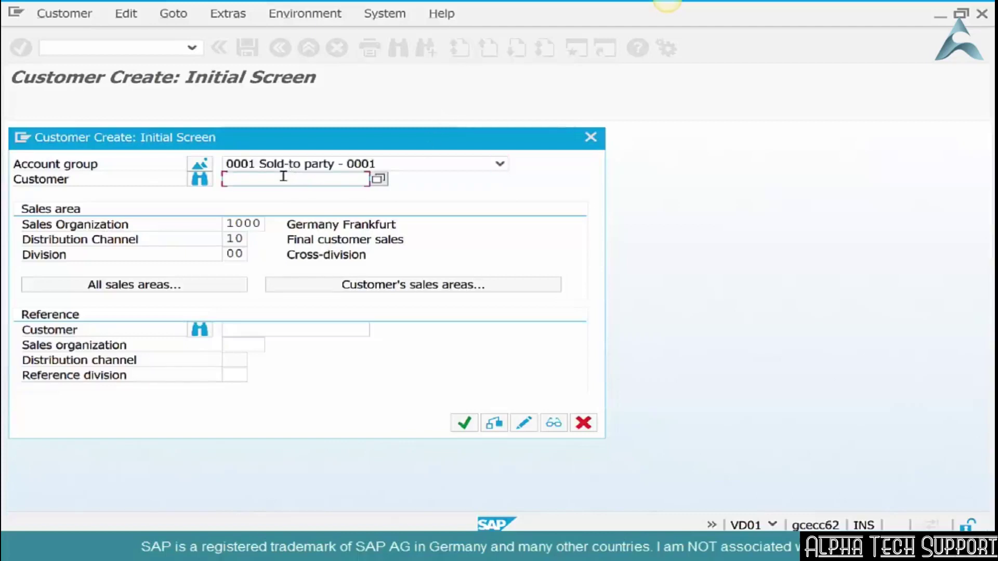
{"action": "type", "text": "6790"}
{"action": "key", "text": "Return"}
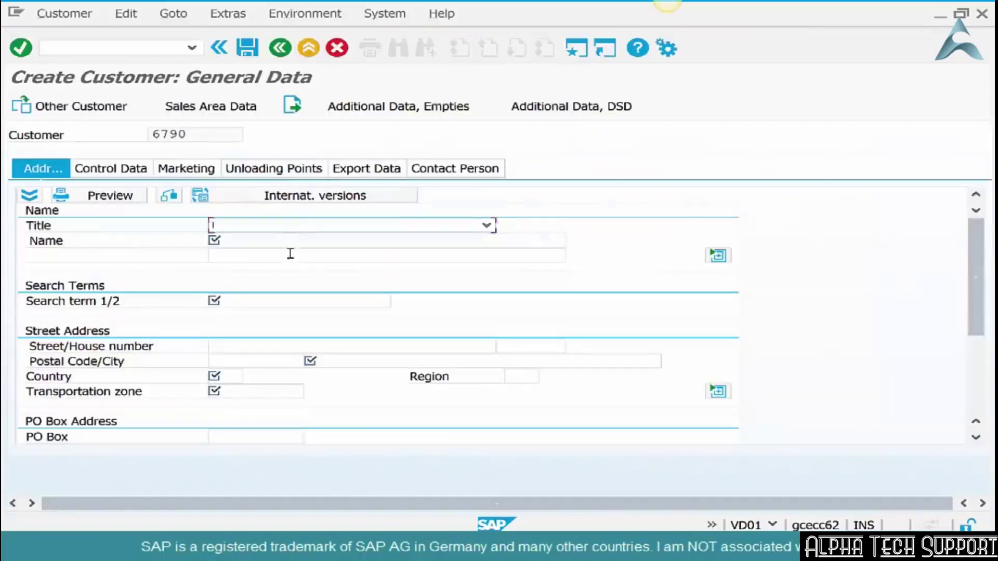
Set the customer's name and search term to test, the city to berlin and the country to DE
{"action": "key", "text": "Tab"}
{"action": "type", "text": "test"}
{"action": "left_click", "coordinate": [274, 301]}
{"action": "type", "text": "test"}
{"action": "left_click", "coordinate": [349, 361]}
{"action": "type", "text": "berlin"}
{"action": "key", "text": "Tab"}
{"action": "type", "text": "de"}
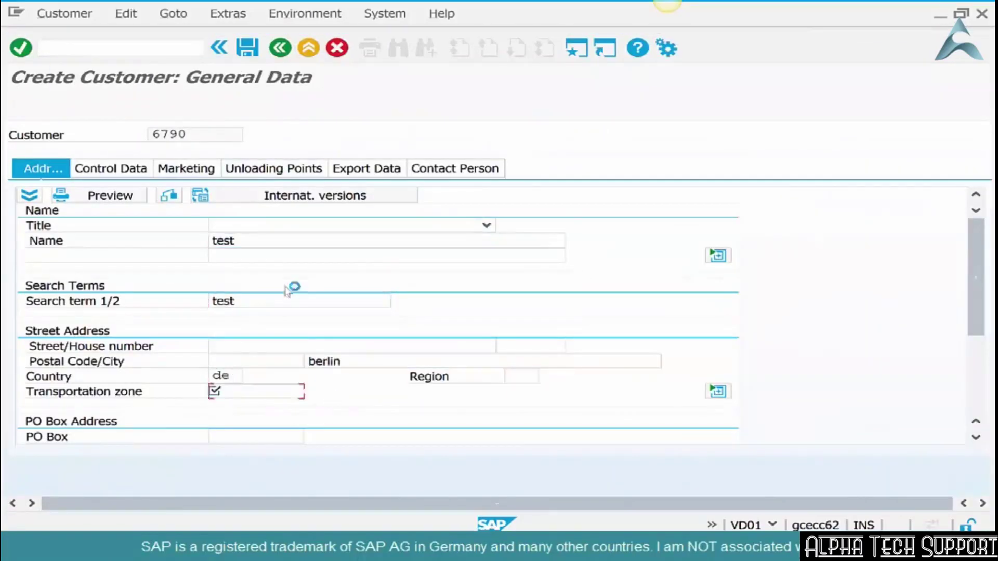
Complete the sales area data with output tax classification 1 for Germany and save the customer
{"action": "key", "text": "Return"}
{"action": "key", "text": "Return"}
{"action": "key", "text": "Return"}
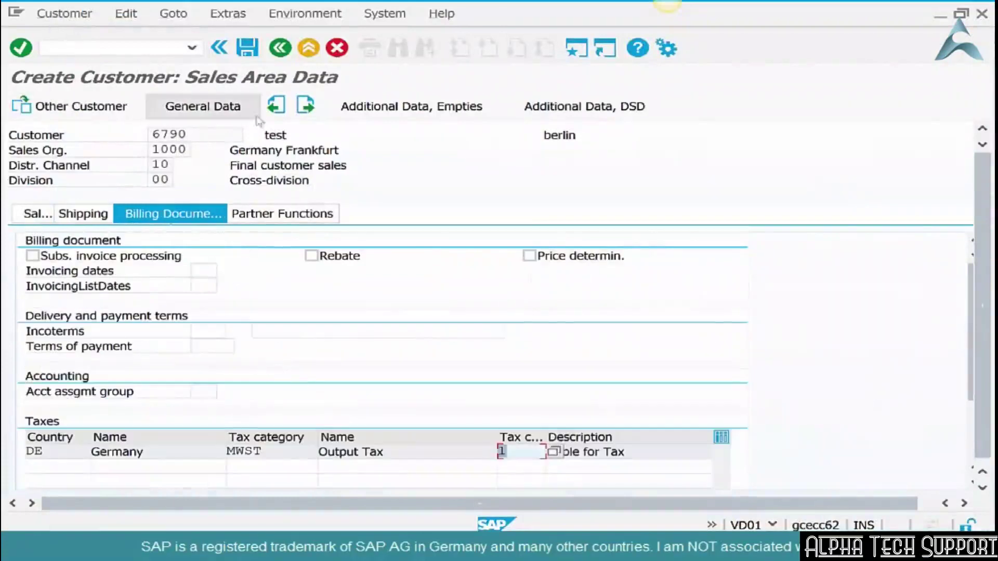
{"action": "key", "text": "ctrl+s"}
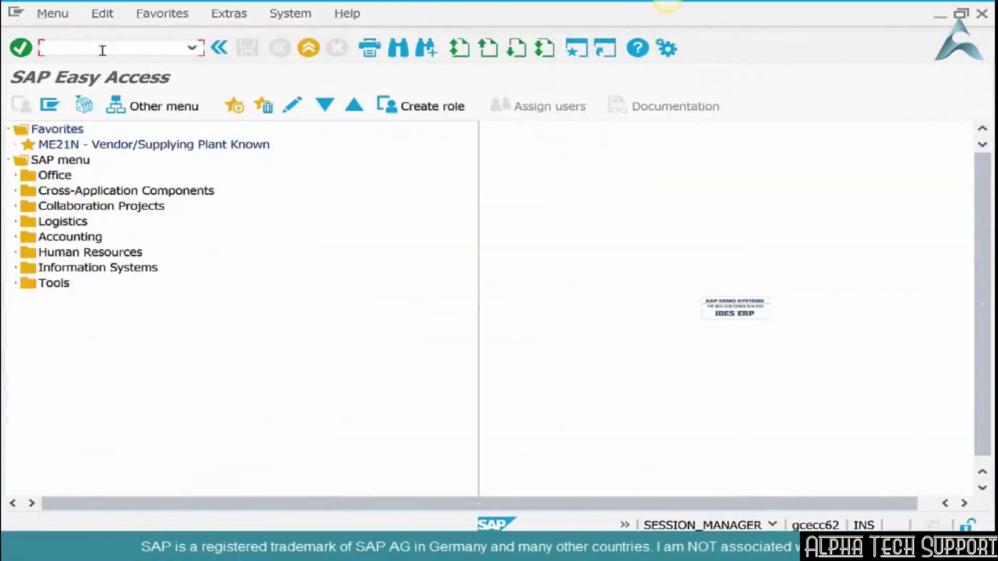
Run transaction VA01 for a standard order in the preset sales area and enter the new customer's number as sold-to party
{"action": "type", "text": "va01"}
{"action": "key", "text": "Return"}
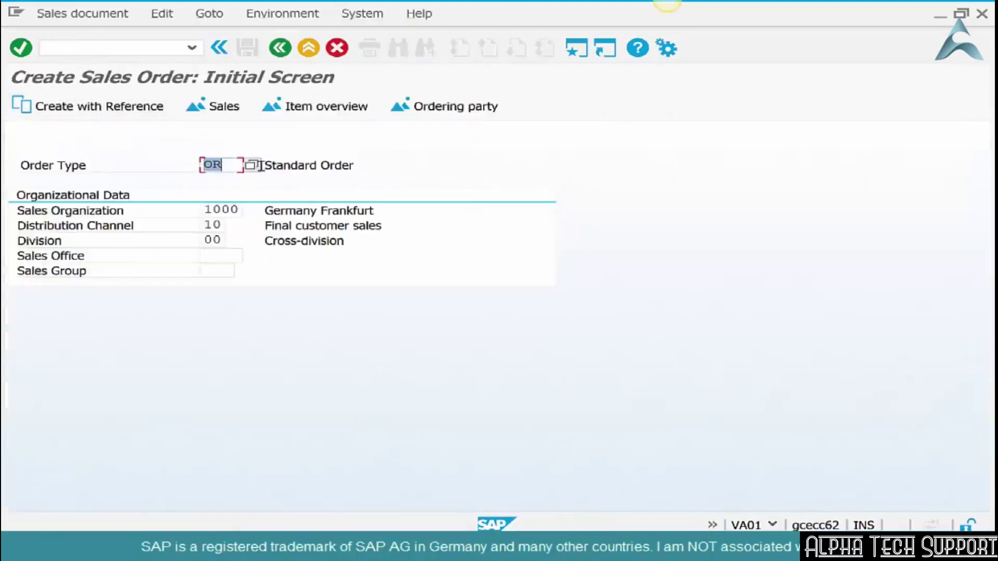
{"action": "left_click", "coordinate": [29, 49]}
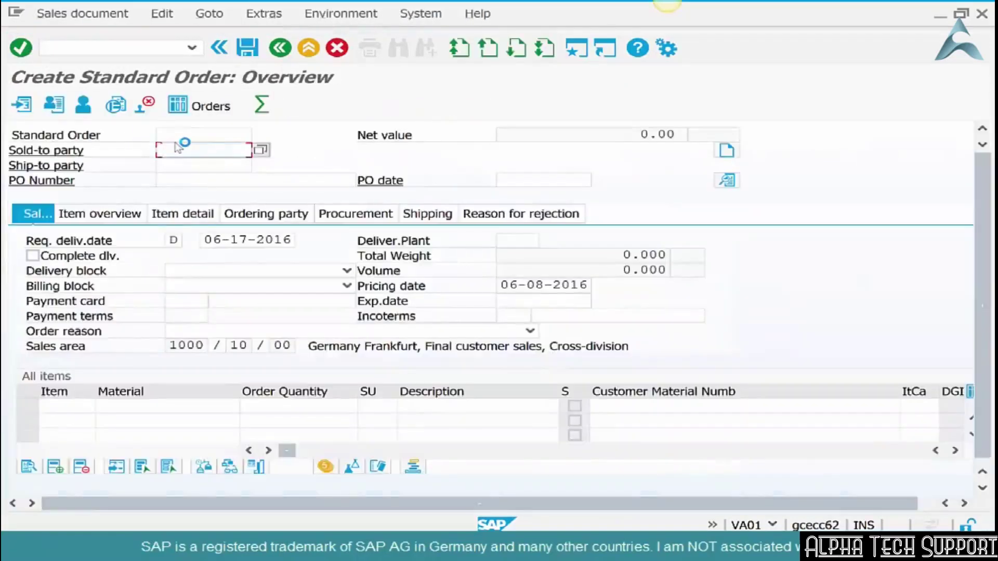
{"action": "type", "text": "6790"}
{"action": "key", "text": "Return"}
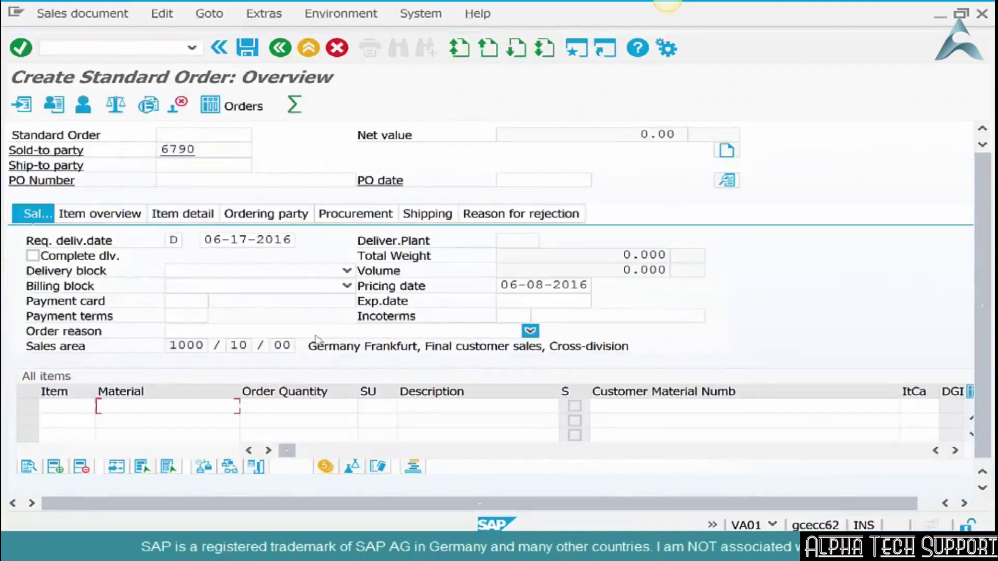
Add material M-01 with quantity 1 to the order and save the document as incomplete
{"action": "type", "text": "m-01"}
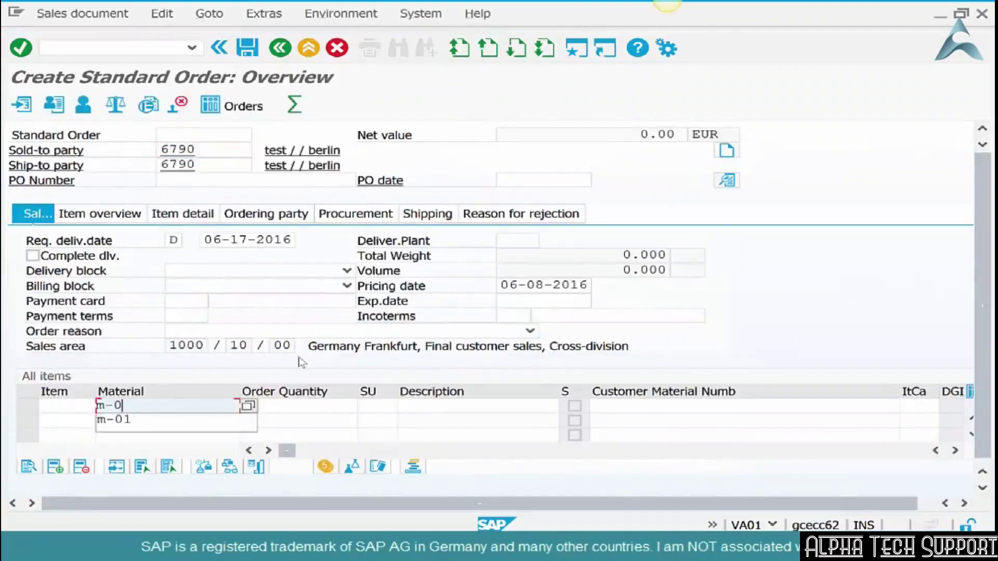
{"action": "key", "text": "Tab"}
{"action": "type", "text": "1"}
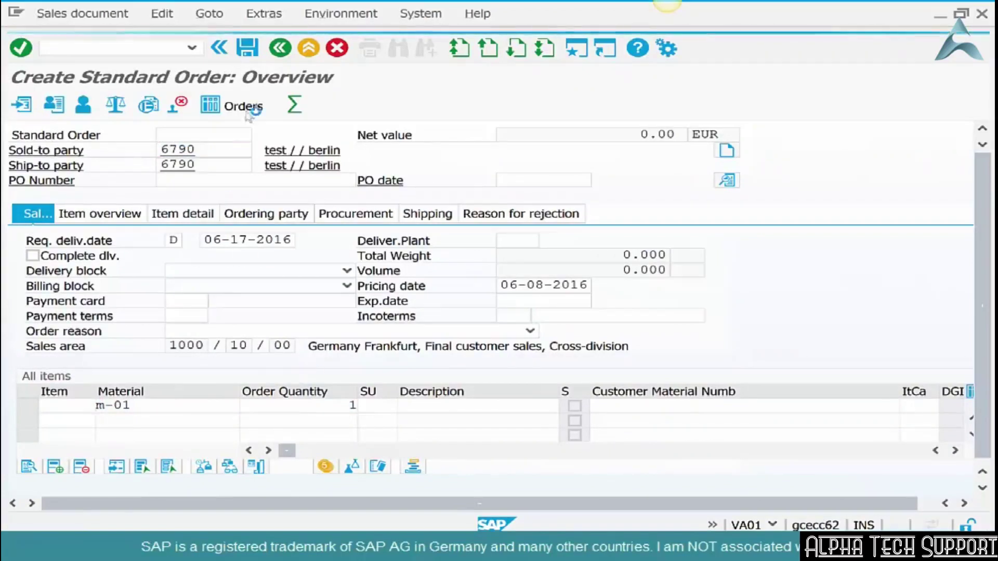
{"action": "left_click", "coordinate": [254, 52]}
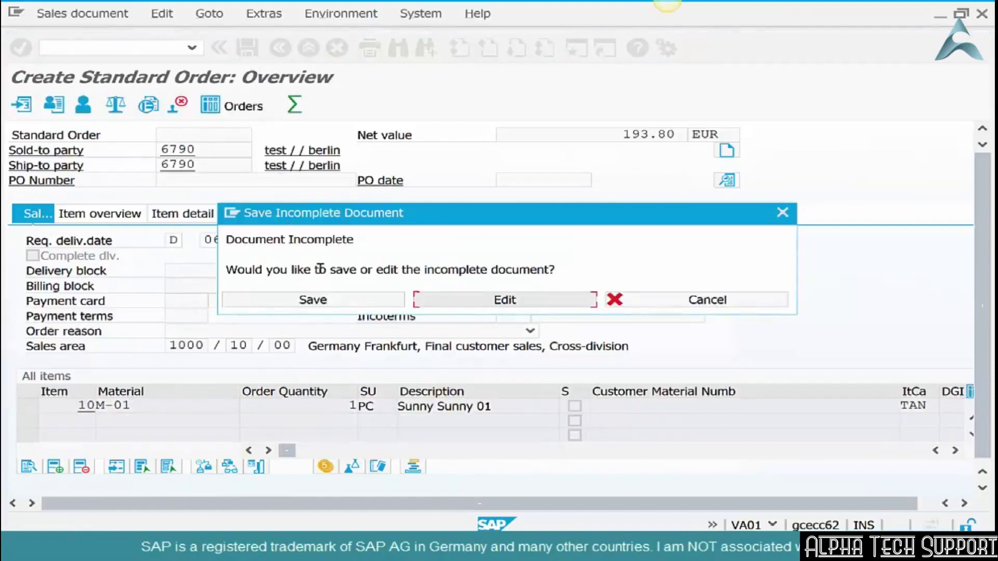
{"action": "left_click", "coordinate": [351, 301]}
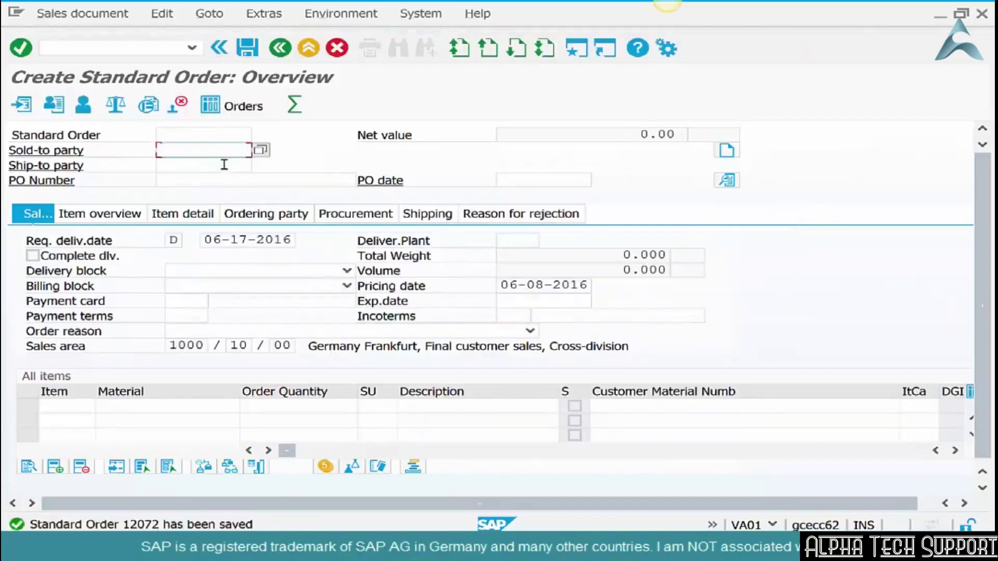
Switch from order creation to changing the just-saved standard order and request issuing its output
{"action": "left_click", "coordinate": [82, 13]}
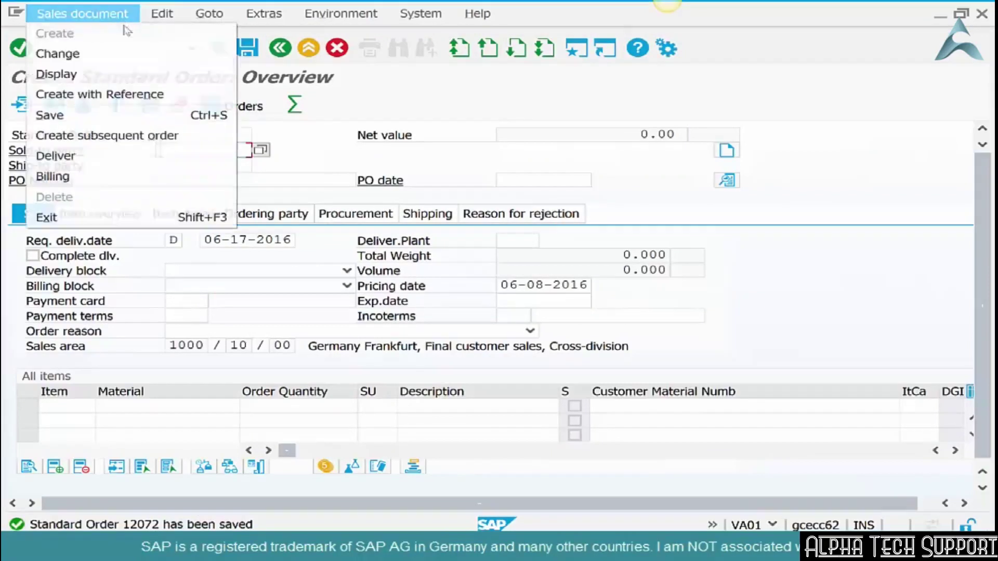
{"action": "left_click", "coordinate": [132, 56]}
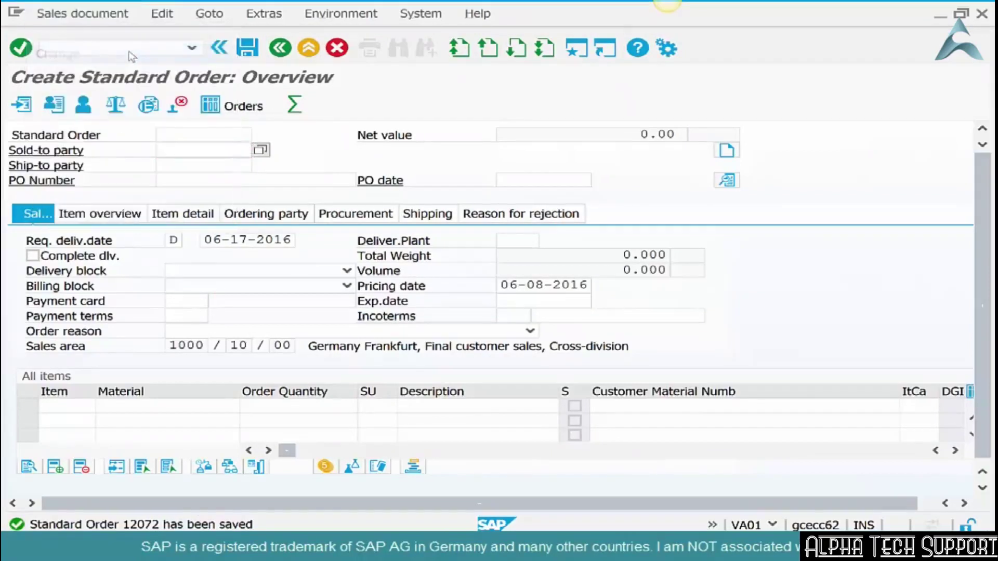
{"action": "left_click", "coordinate": [118, 15]}
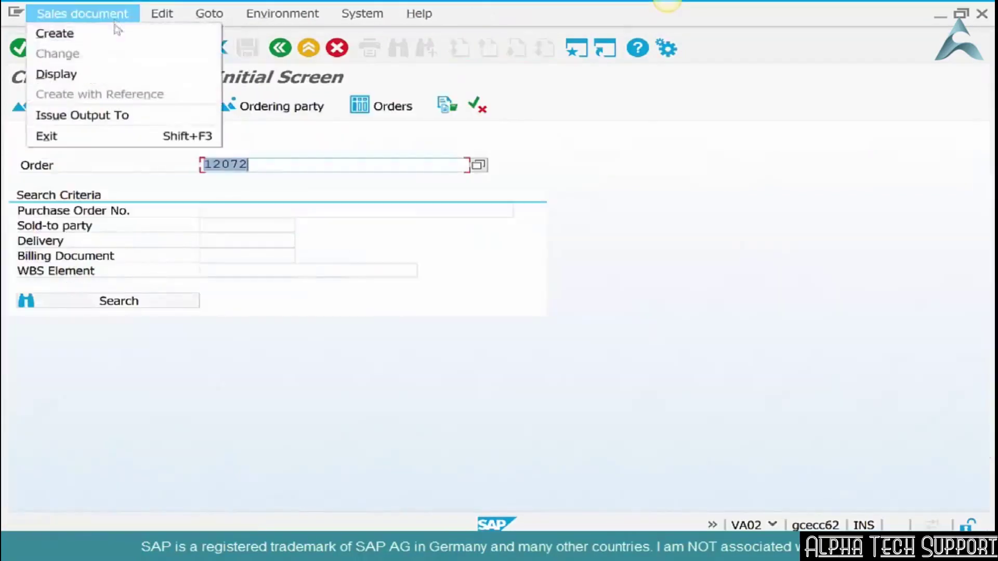
{"action": "left_click", "coordinate": [147, 113]}
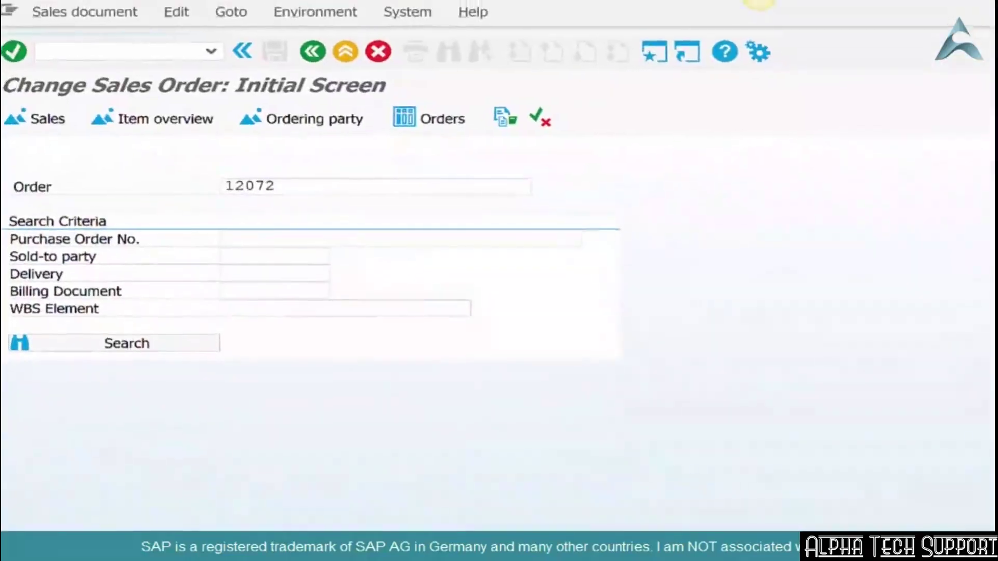
Open the saved order in change mode, inspect its header output records, and return to the order overview
{"action": "key", "text": "Return"}
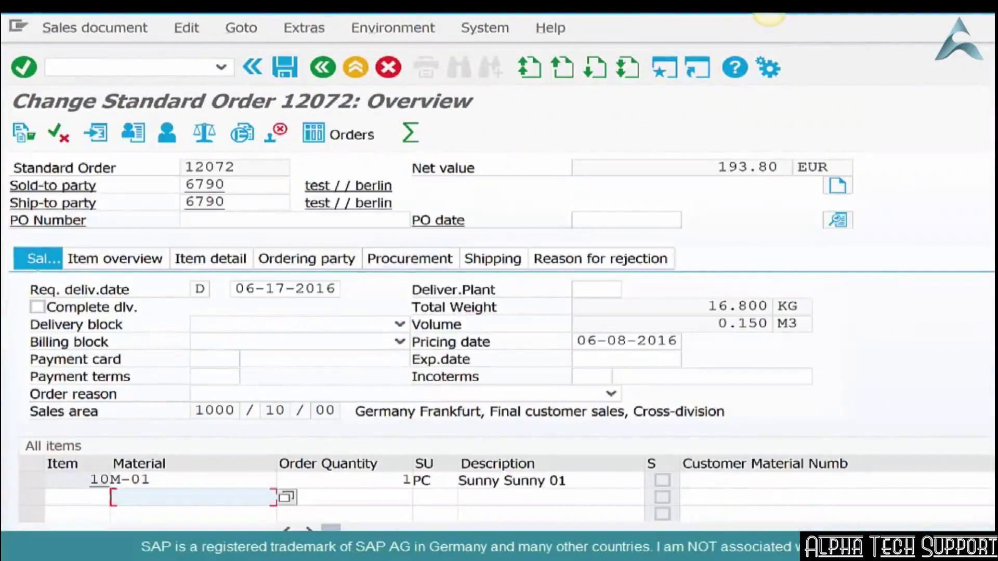
{"action": "left_click", "coordinate": [304, 27]}
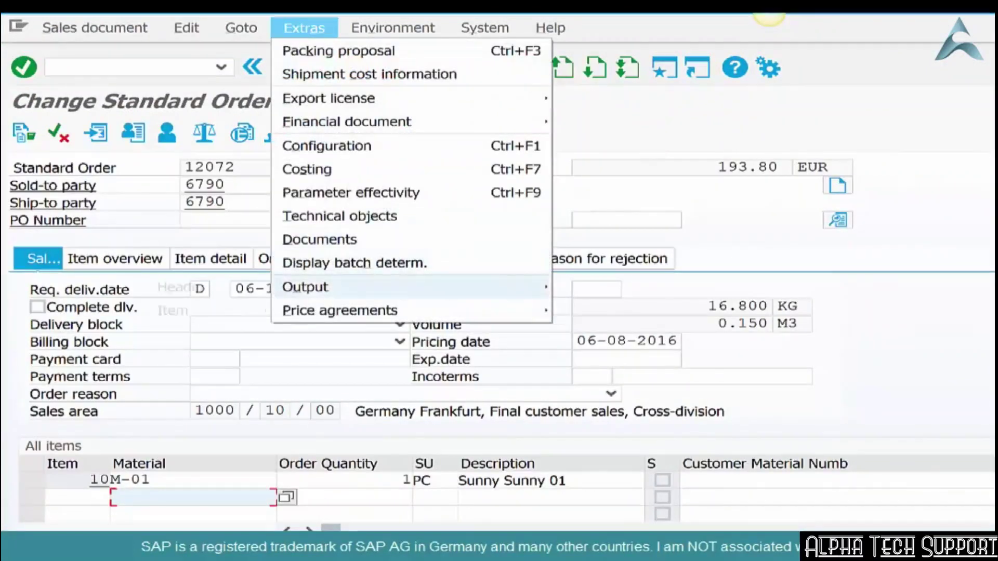
{"action": "mouse_move", "coordinate": [312, 287]}
{"action": "mouse_move", "coordinate": [182, 287]}
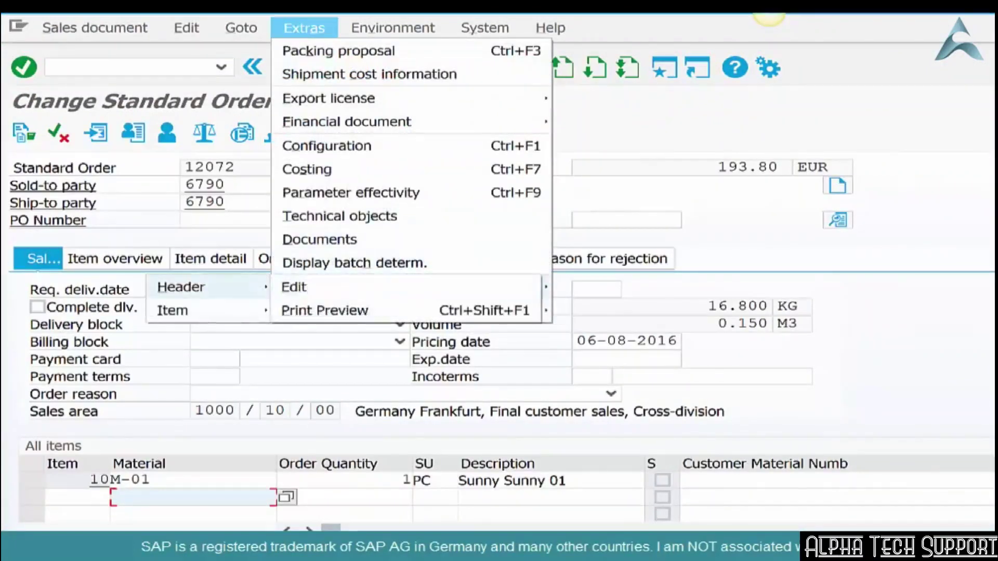
{"action": "left_click", "coordinate": [293, 287]}
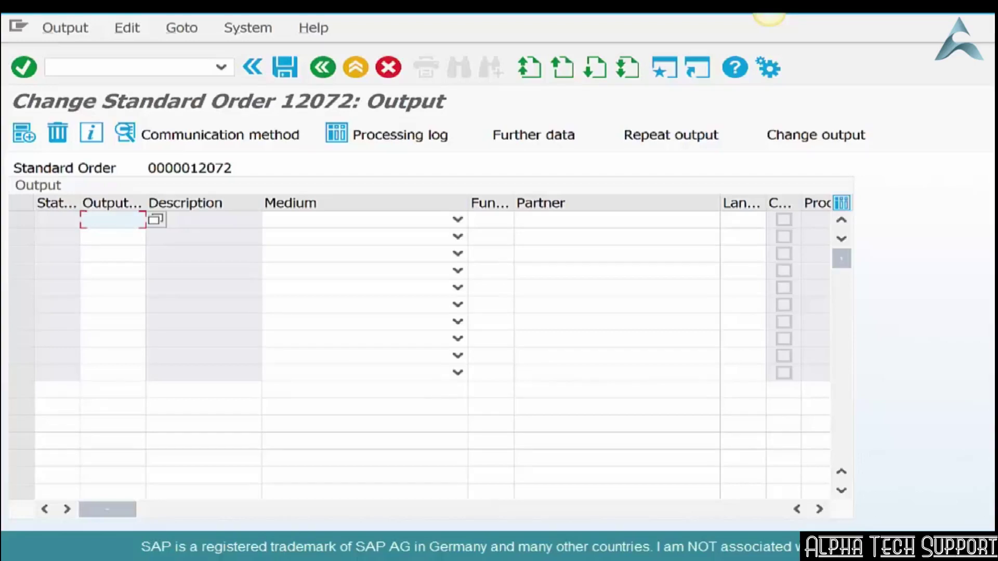
{"action": "key", "text": "F3"}
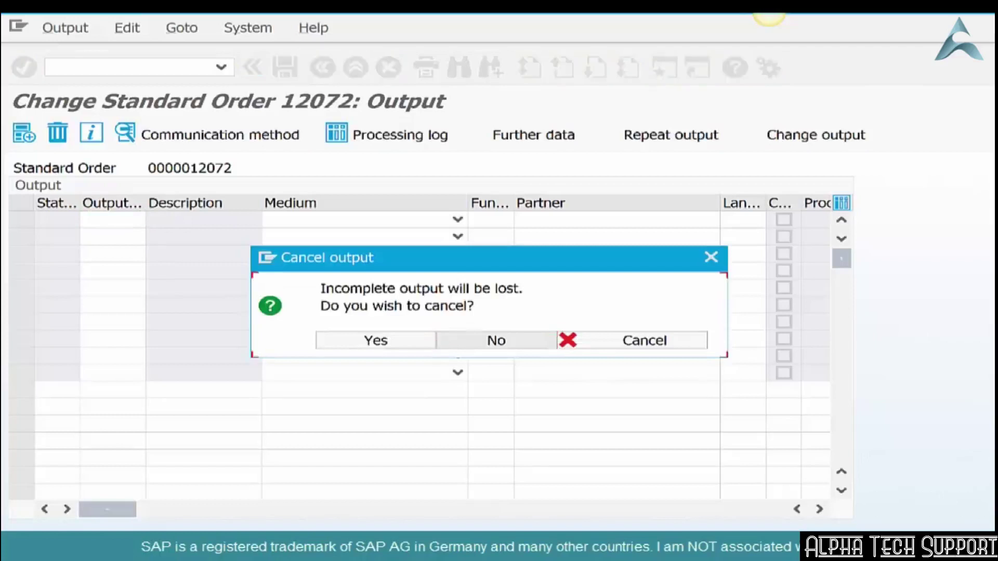
{"action": "left_click", "coordinate": [376, 340]}
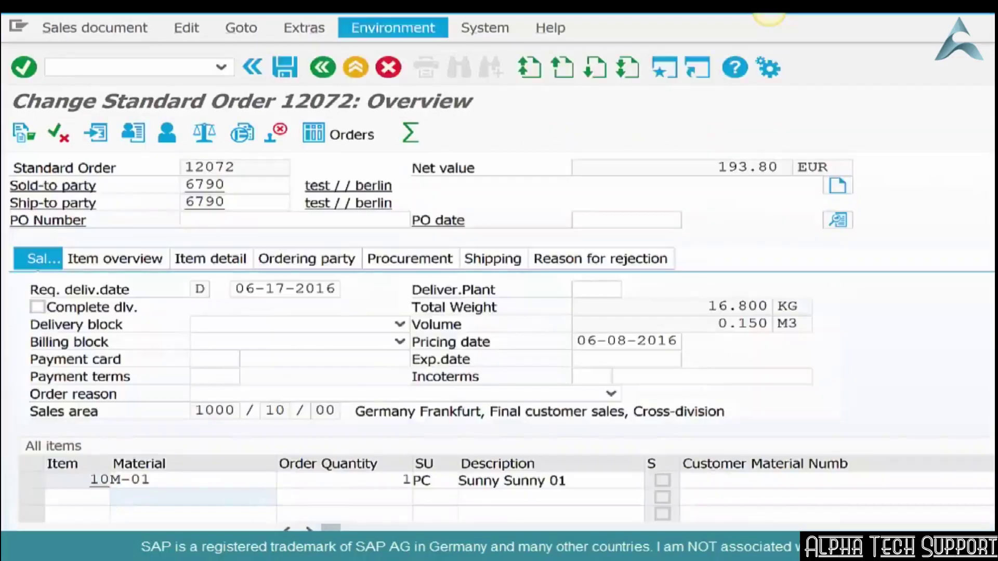
Look up the order screen's program in the system status and display the source code of SAPMV45A in the ABAP Editor
{"action": "left_click", "coordinate": [485, 28]}
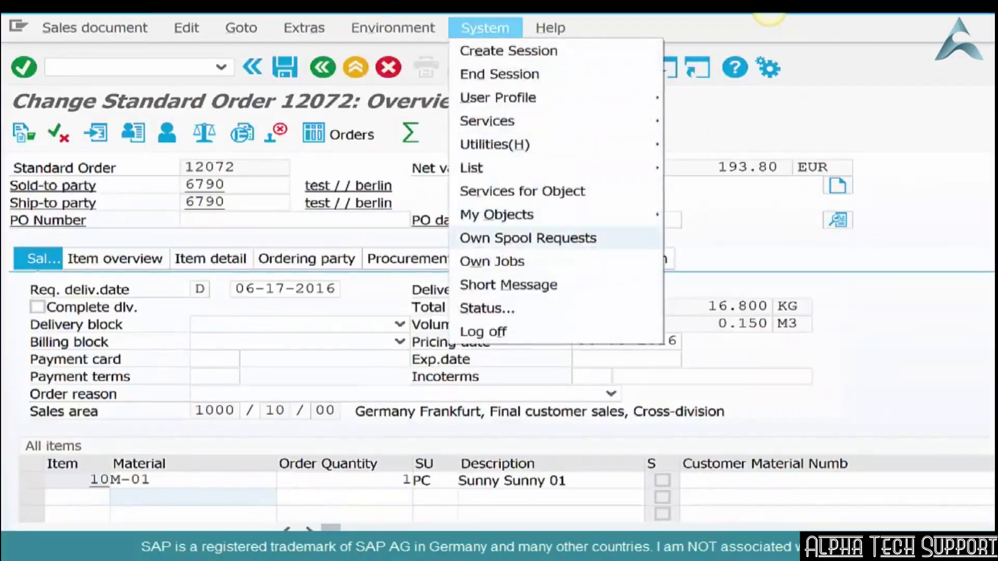
{"action": "left_click", "coordinate": [486, 308]}
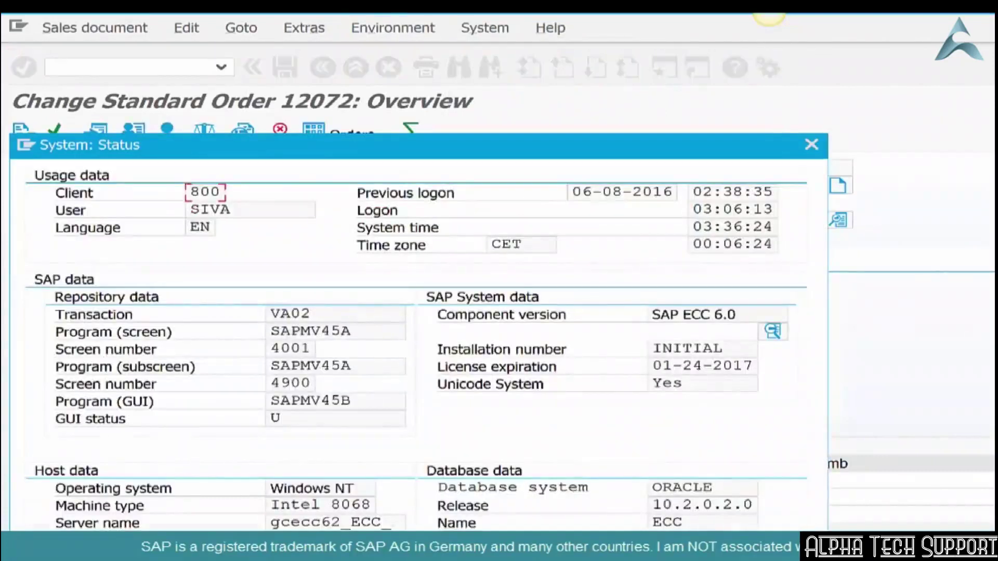
{"action": "left_click_drag", "start_coordinate": [352, 366], "coordinate": [269, 366]}
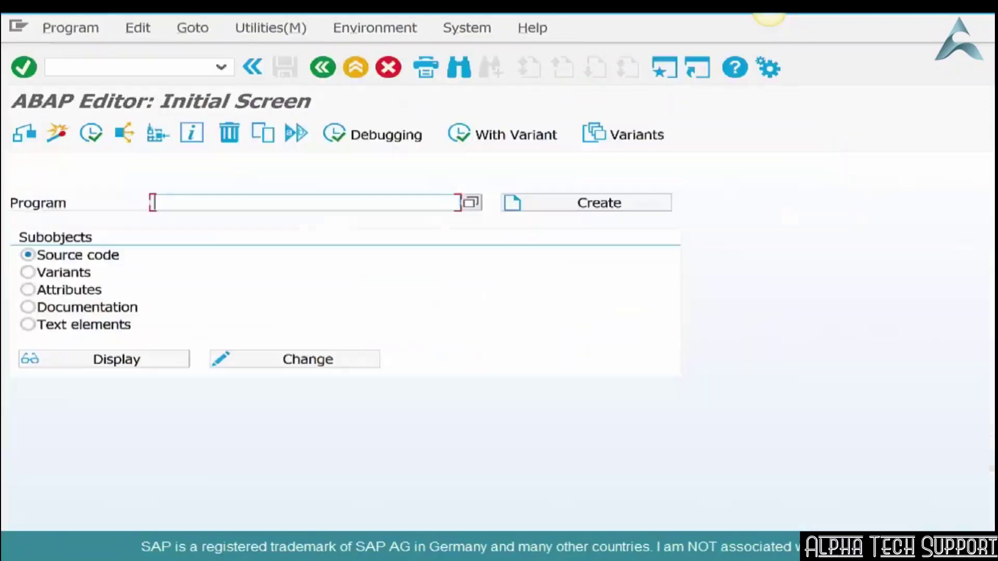
{"action": "type", "text": "SAPMV45A"}
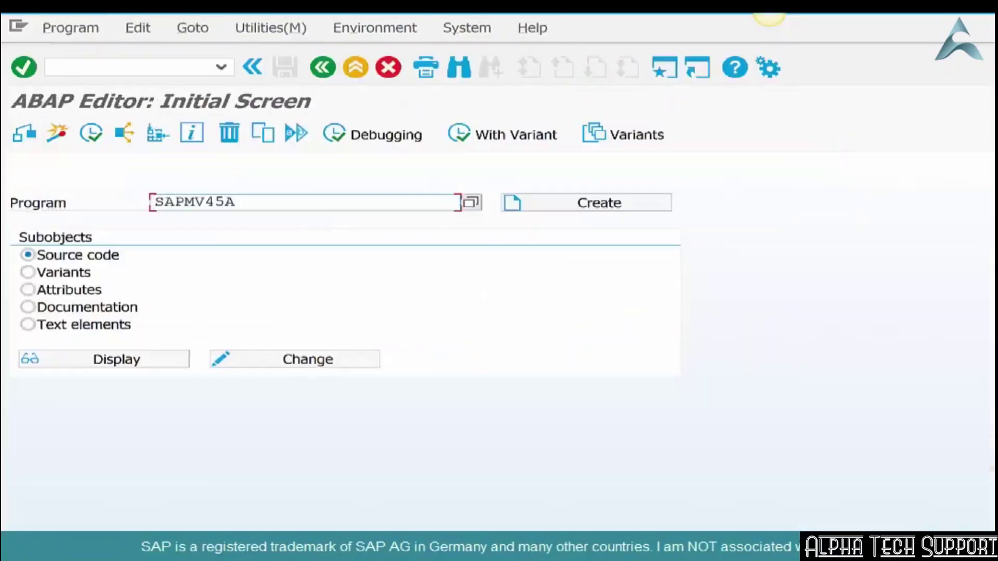
{"action": "key", "text": "F7"}
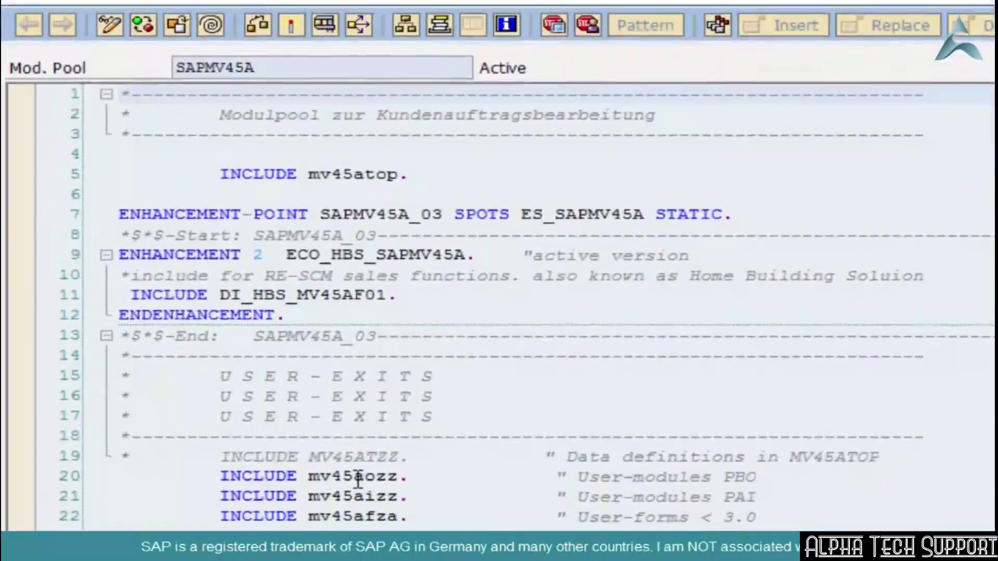